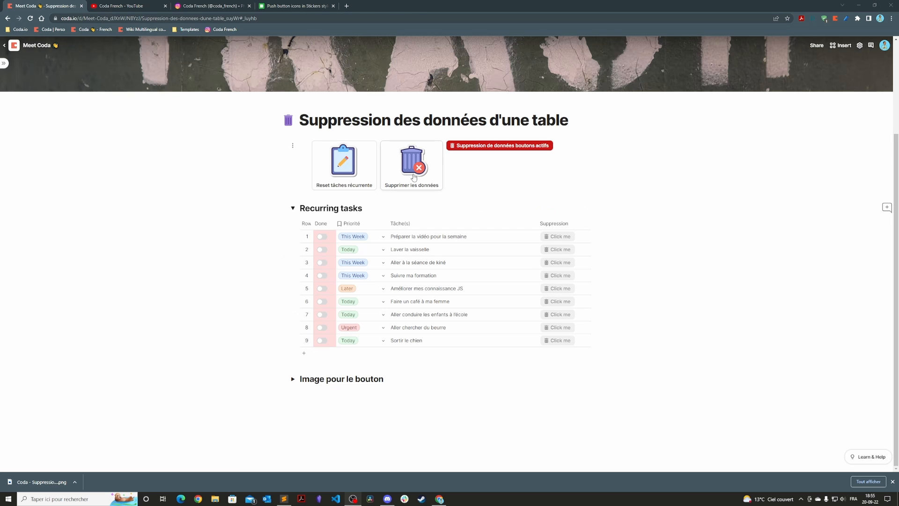
Run the red "Suppression de données boutons actifs" button once and delete it from the page.
left_click(487, 145)
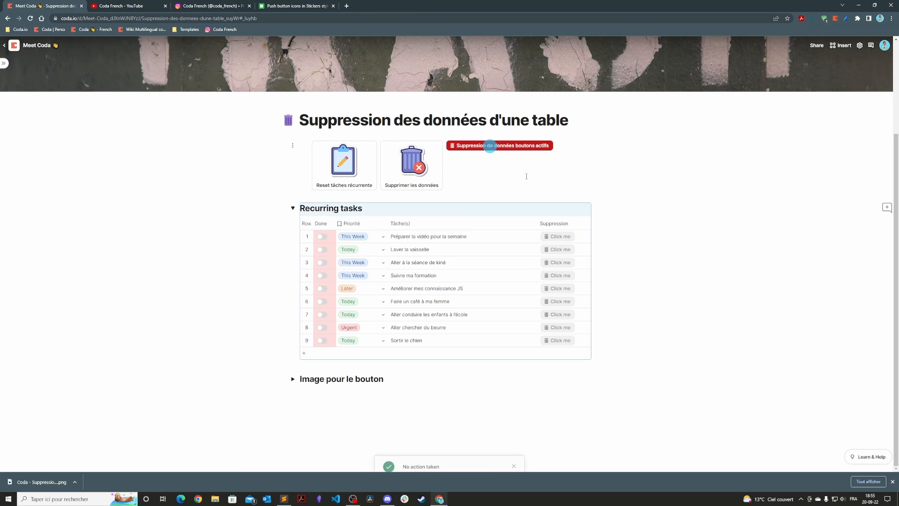
left_click(545, 180)
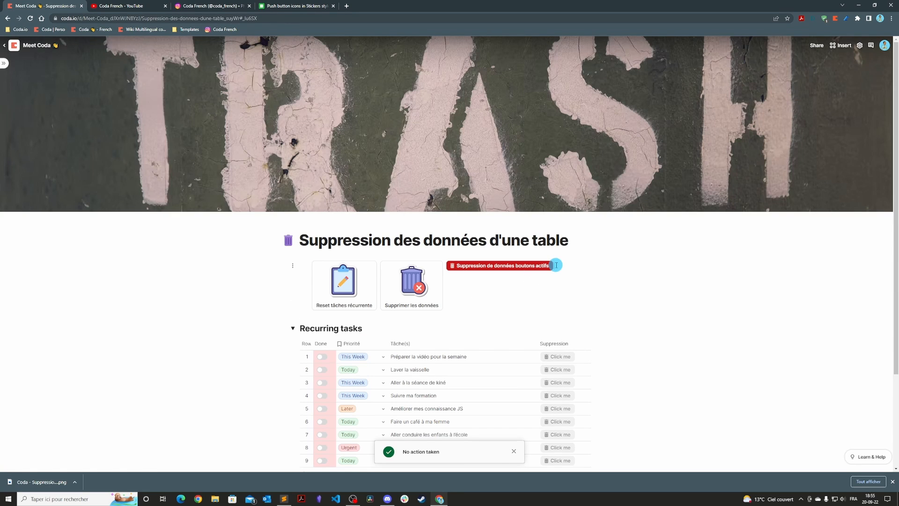
scroll(606, 260, "down", 2)
scroll(607, 261, "down", 2)
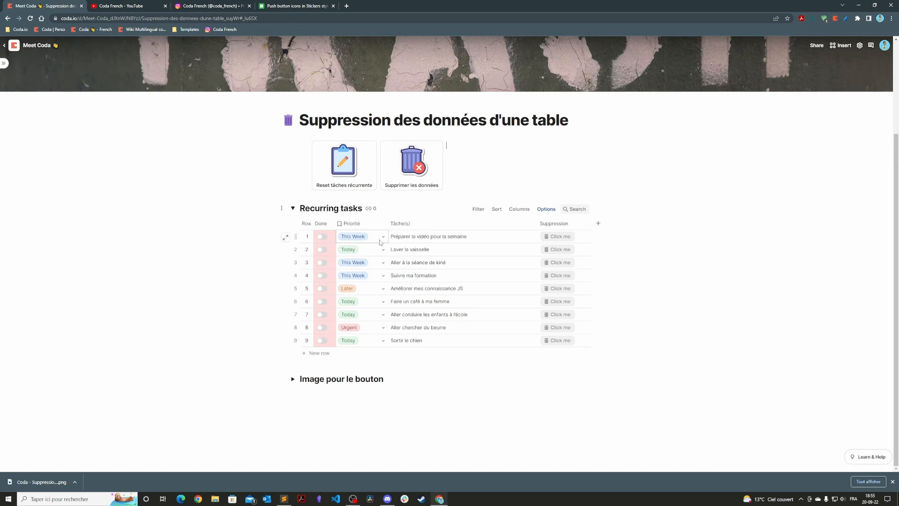
Mark tasks 1, 3 and 5 in Recurring tasks as done and clear them with "Reset tâches récurrente".
left_click(324, 242)
left_click(322, 237)
left_click(322, 262)
left_click(322, 263)
left_click(322, 287)
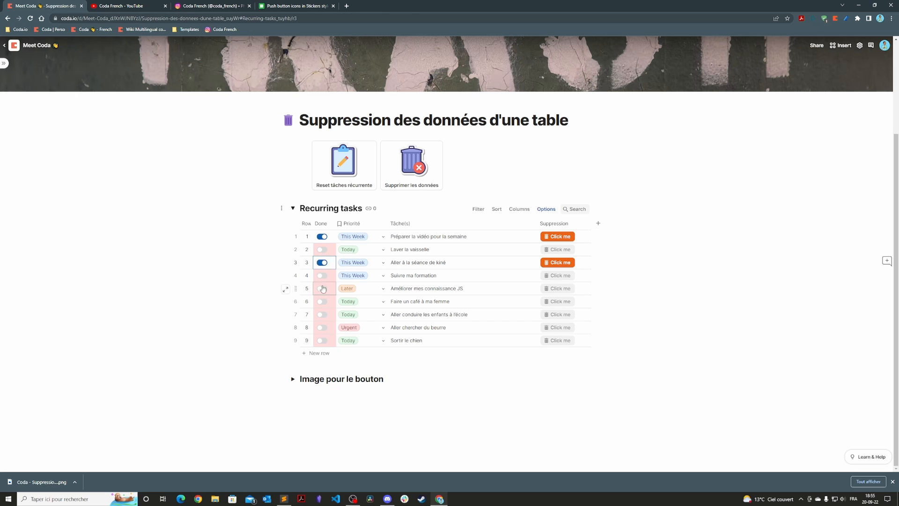
left_click(322, 287)
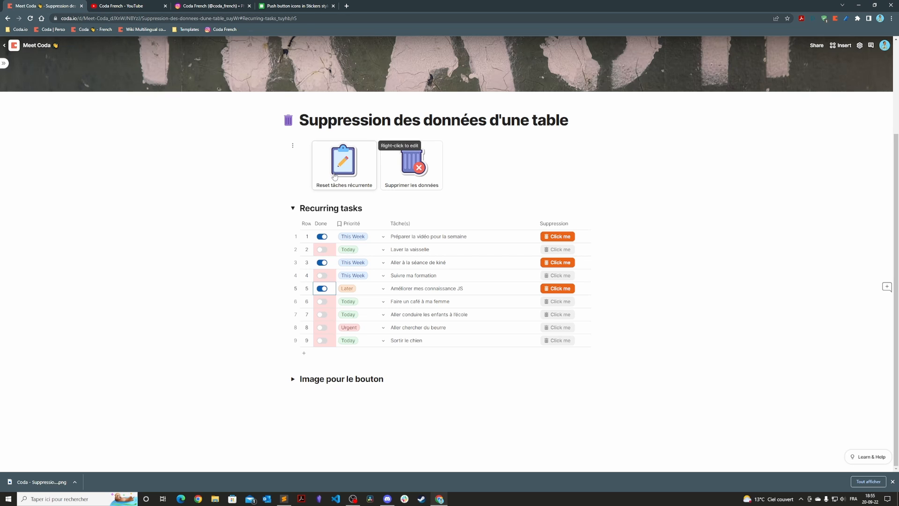
left_click(337, 168)
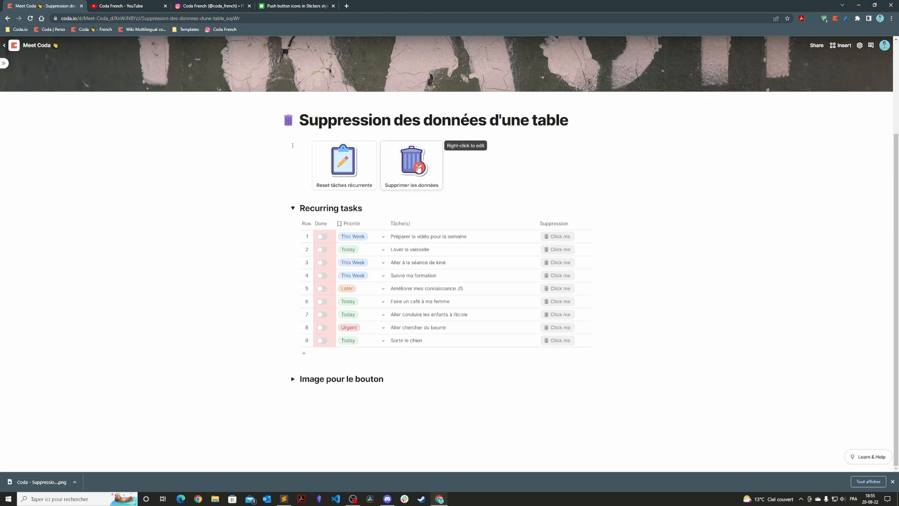
Delete all rows of Recurring tasks with "Supprimer les données" and undo the deletion.
left_click(418, 168)
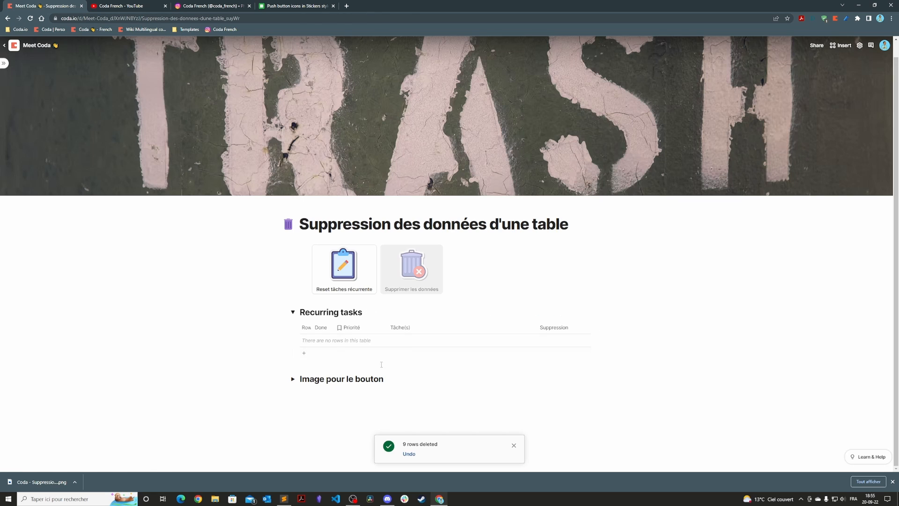
left_click(410, 454)
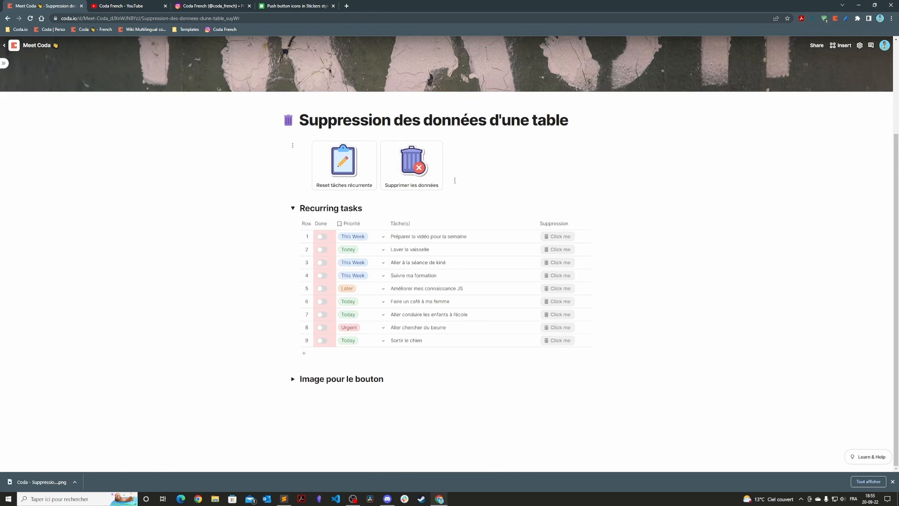
Mark tasks 1, 4, 7 and 9 in Recurring tasks as done.
left_click(466, 159)
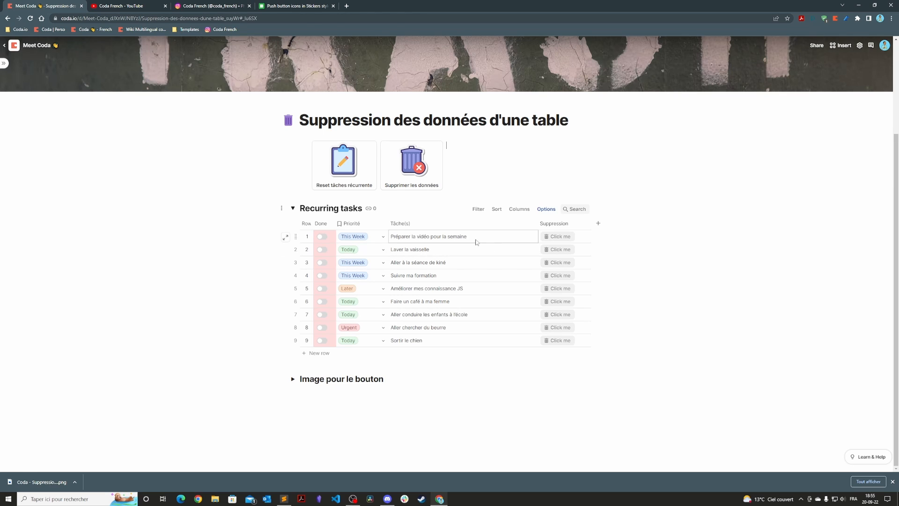
left_click(323, 237)
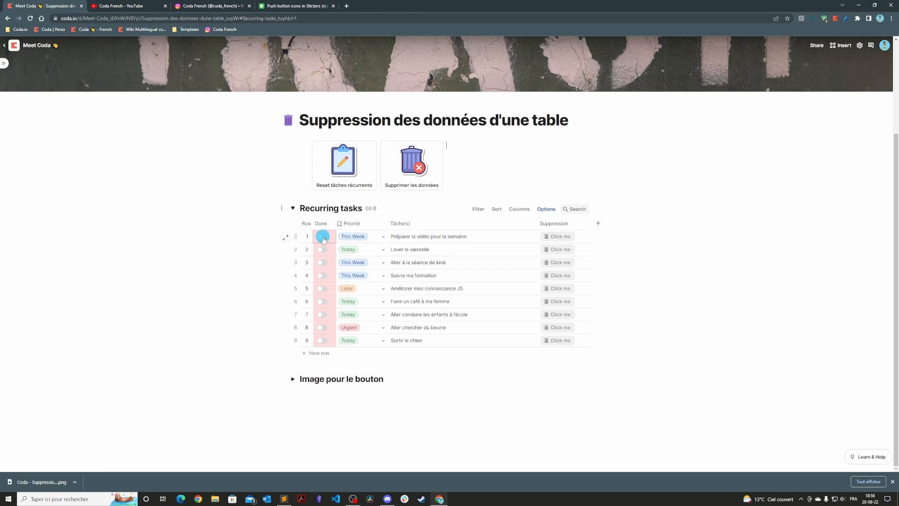
left_click(323, 275)
left_click(323, 314)
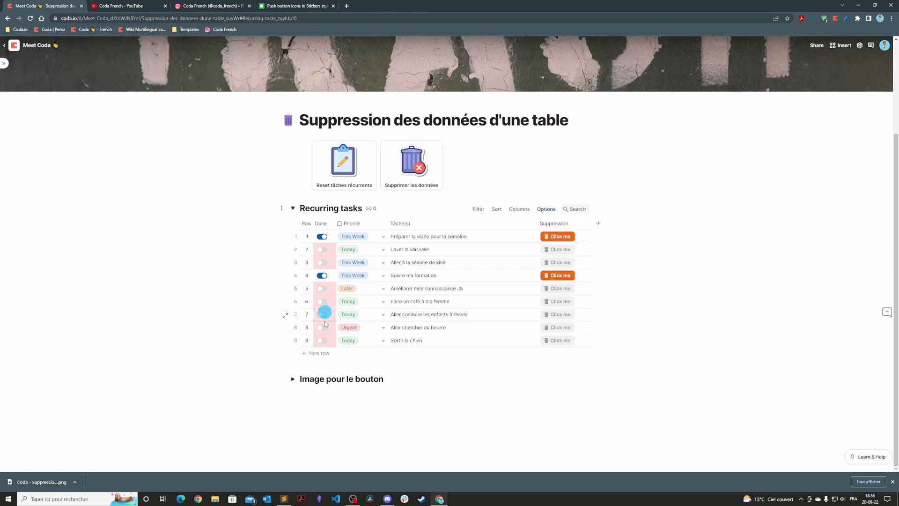
left_click(323, 341)
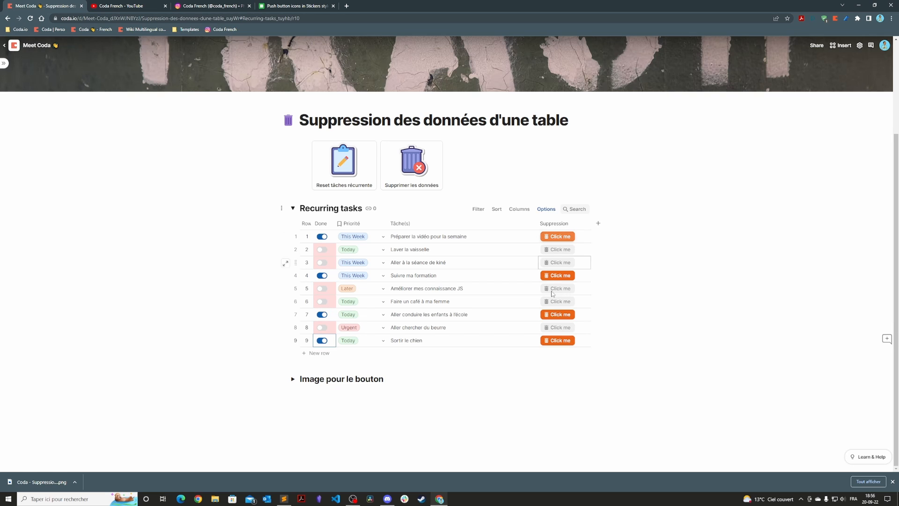
Insert a Push buttons control beside the "Supprimer les données" button.
left_click(458, 147)
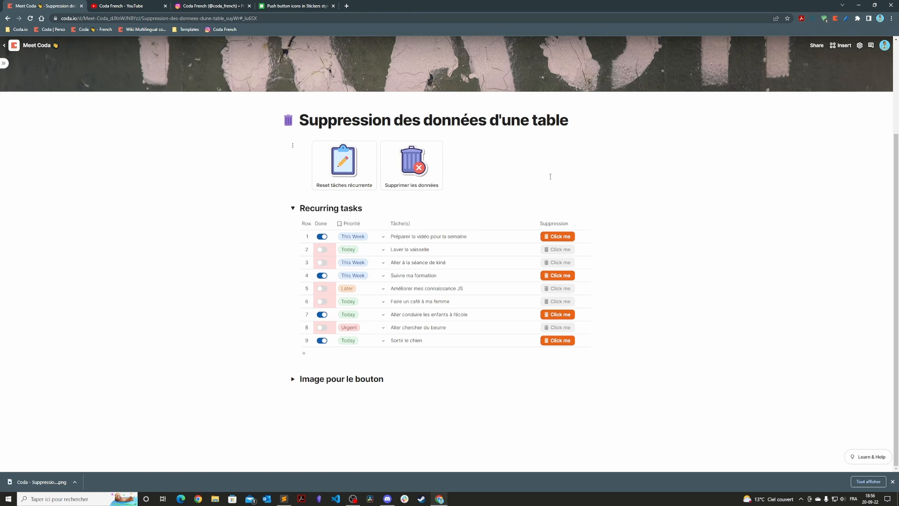
type("/nu")
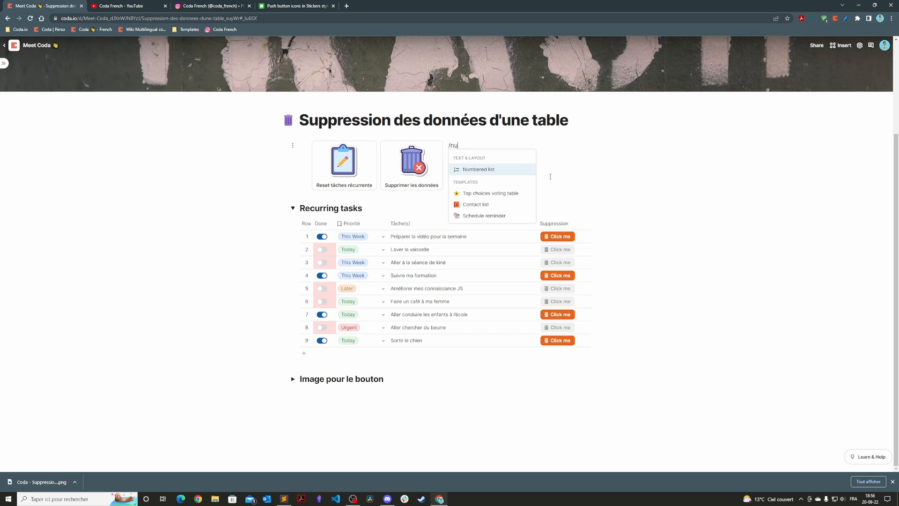
key("BackSpace")
key("BackSpace")
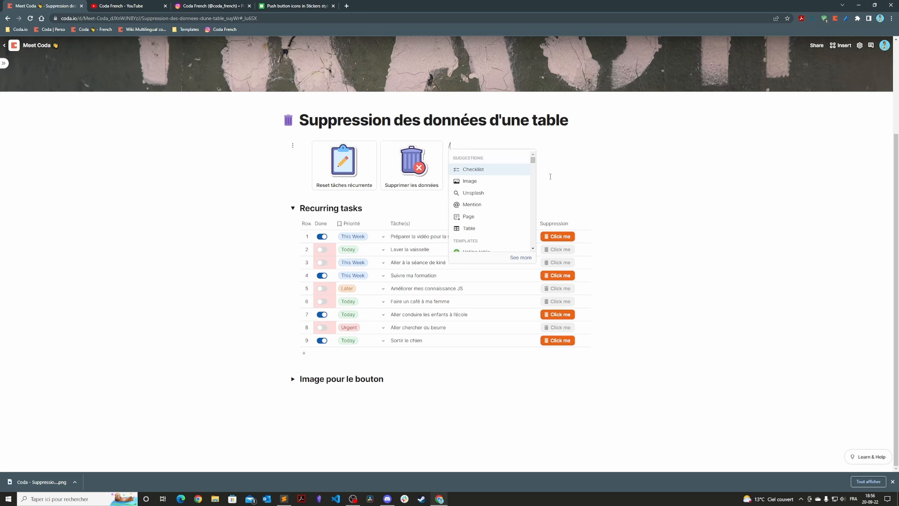
type("push")
key("Return")
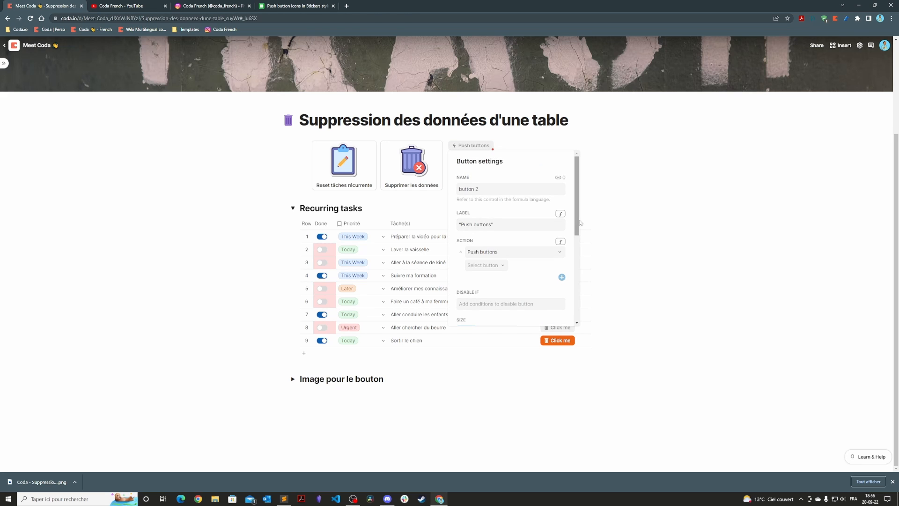
left_click(561, 214)
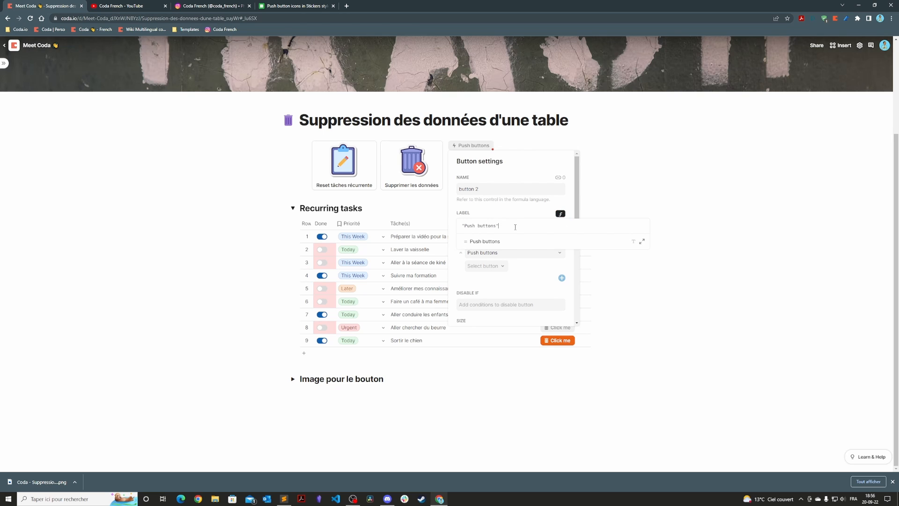
key("ctrl+a")
type("Concatenate(\"          \", Image(\"https://img.icons8.com/stickers/2x/delete-view.png\"),LineBreak(),\"\",\"Suppression boutons actif\")")
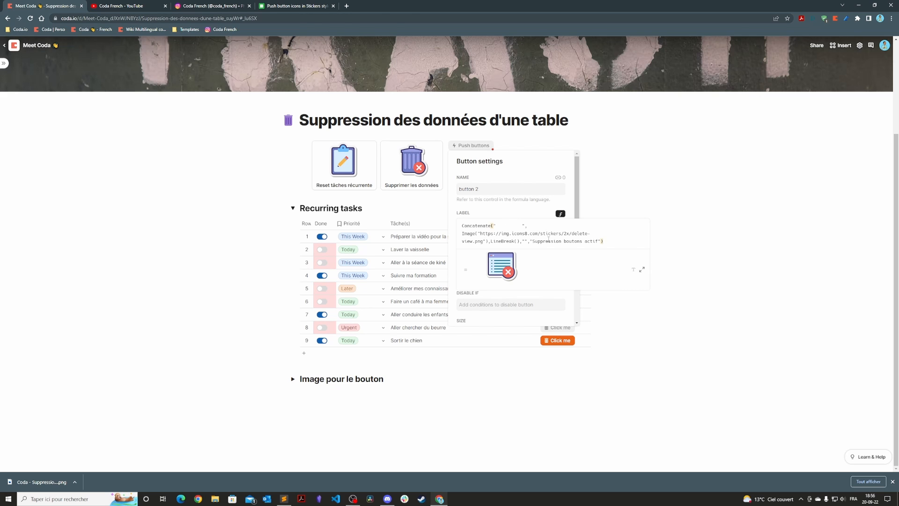
left_click(296, 5)
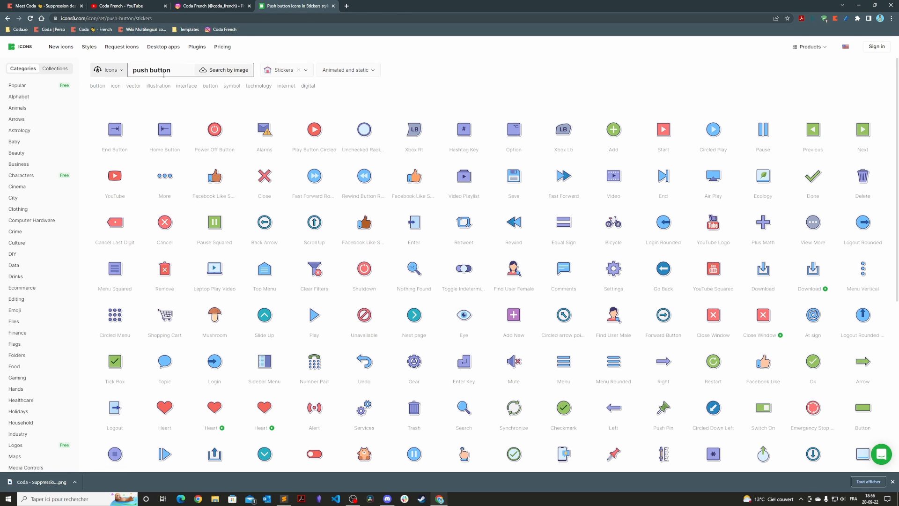
left_click(22, 7)
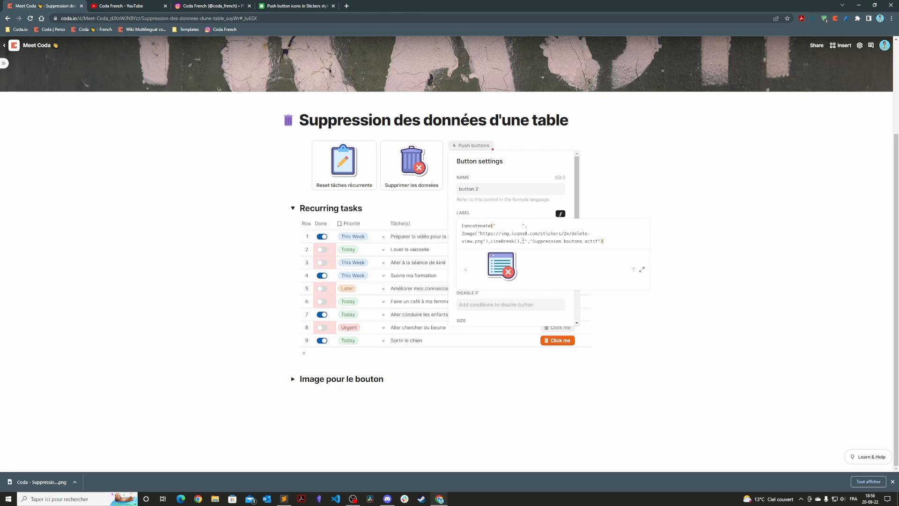
left_click(526, 241)
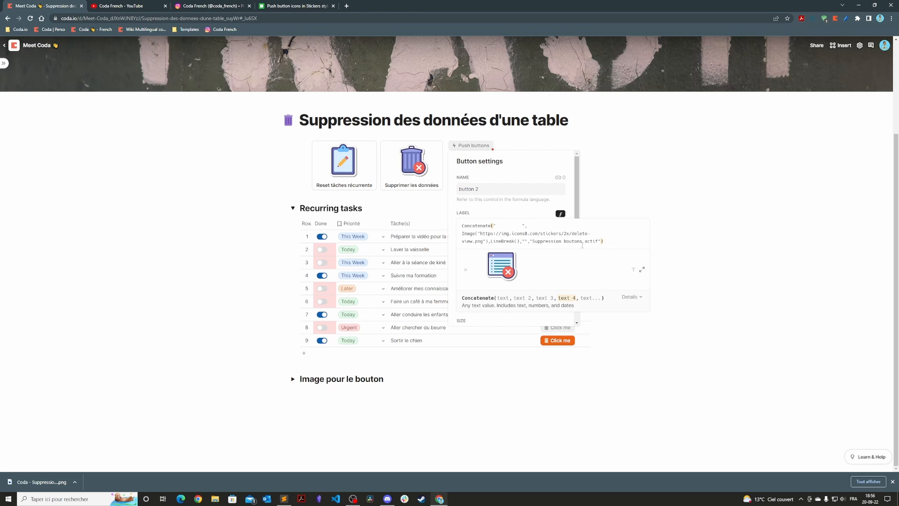
left_click(609, 241)
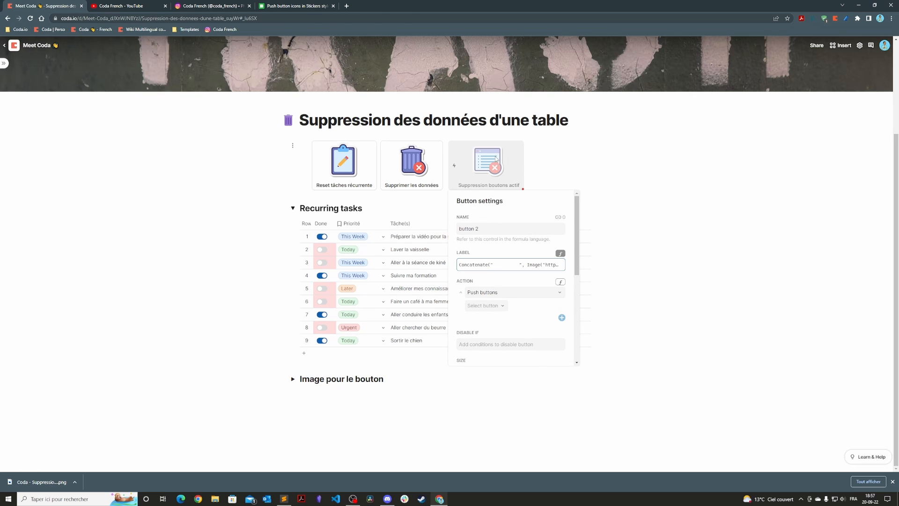
Give the new button the plain white colour and remove its lightning icon.
scroll(501, 306, "down", 1)
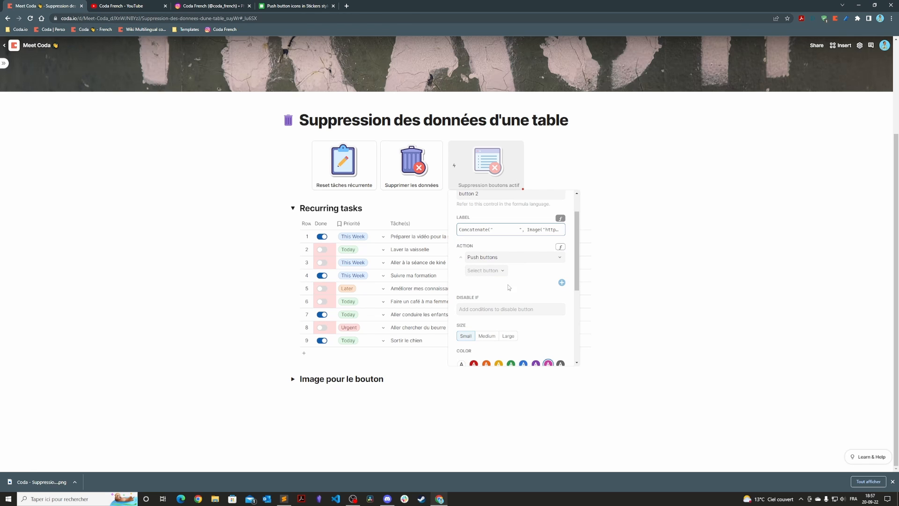
scroll(501, 290, "down", 2)
left_click(462, 294)
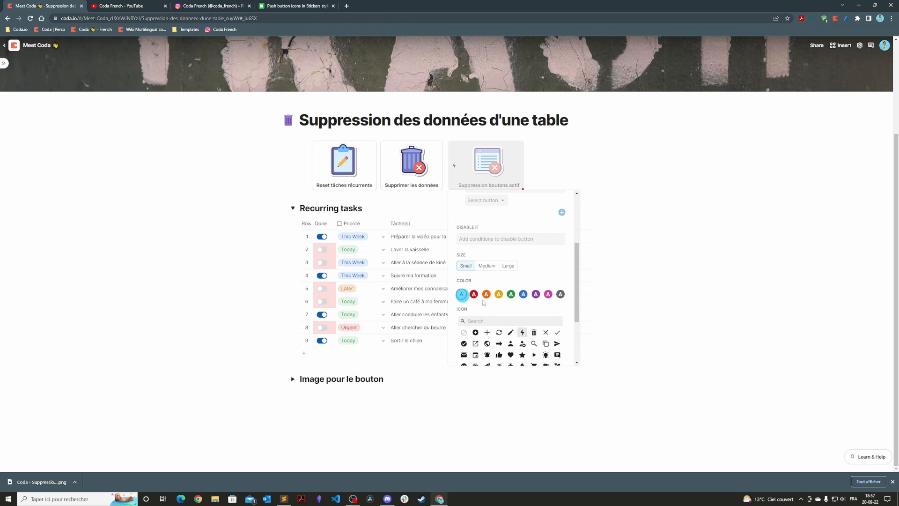
scroll(485, 304, "down", 2)
left_click(465, 265)
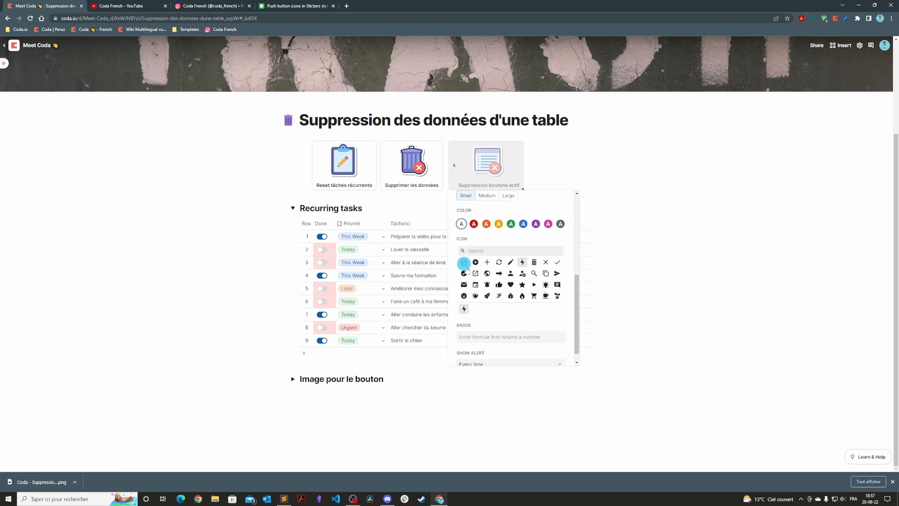
Make the button's action push the Suppression buttons of the Recurring tasks table.
scroll(512, 276, "up", 4)
scroll(506, 257, "up", 1)
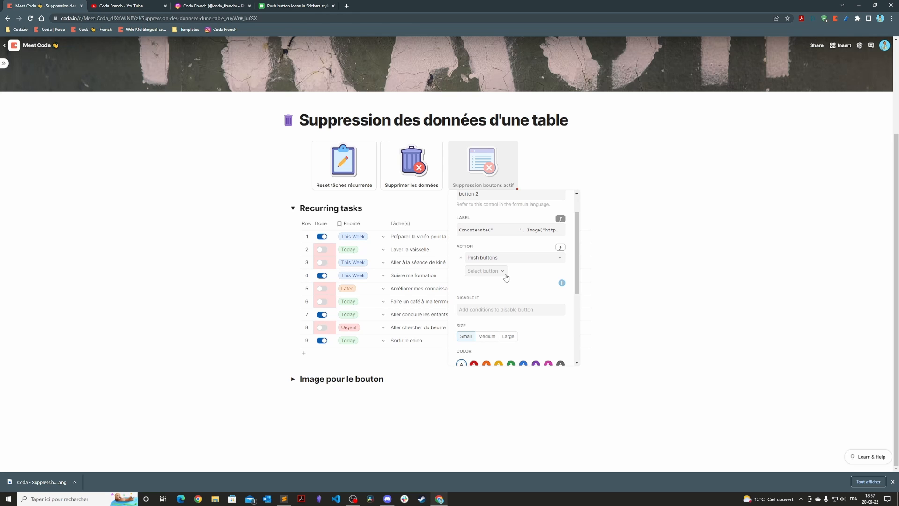
left_click(503, 271)
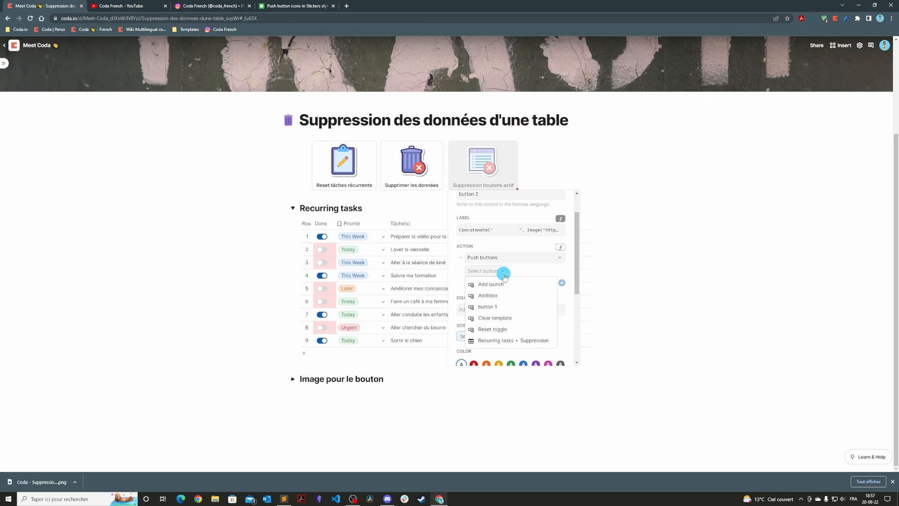
left_click(503, 340)
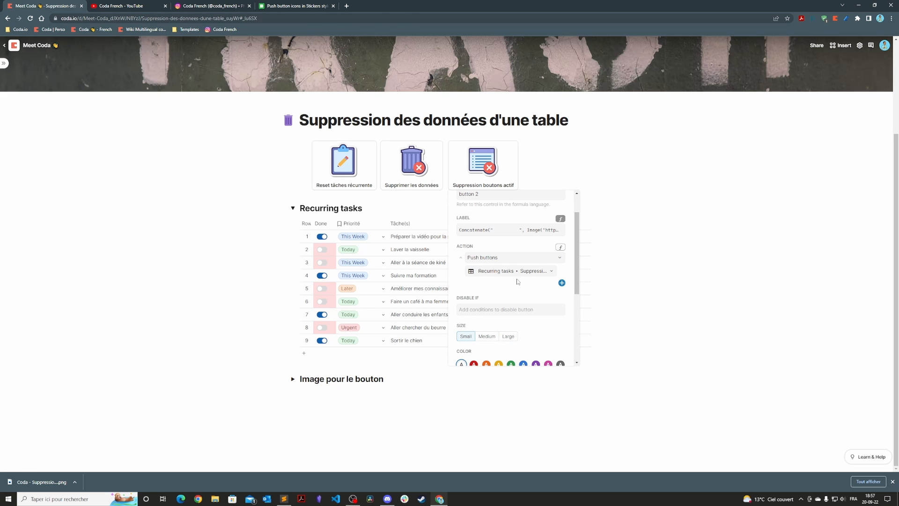
Rename the button as "Suppression bouton actifs" and close its settings.
scroll(518, 282, "up", 1)
left_click(493, 228)
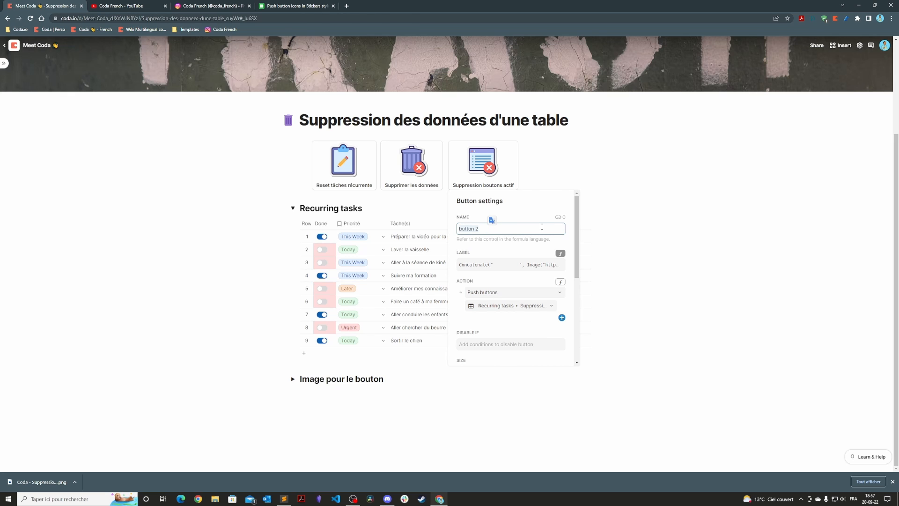
key("ctrl+a")
key("BackSpace")
type("Suppression bouton act")
key("Return")
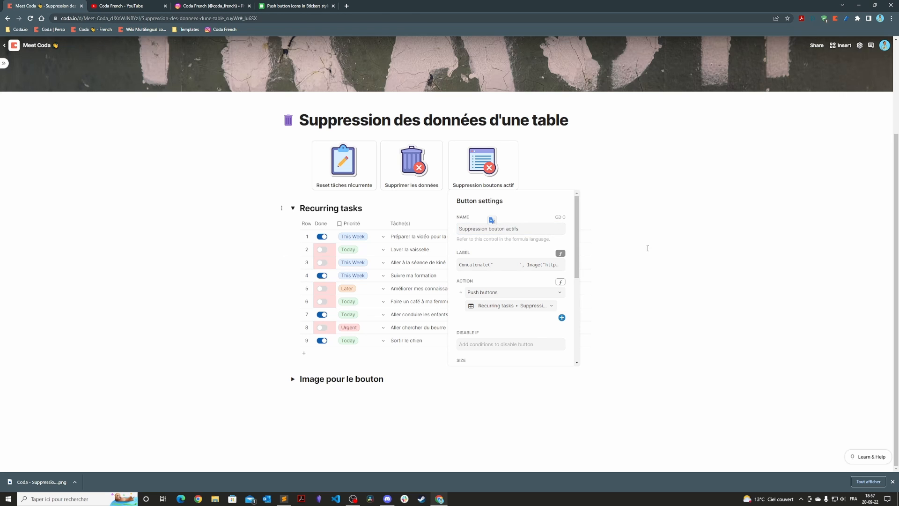
left_click(646, 249)
Run the "Suppression boutons actif" button to delete the tasks marked done and undo the deletion.
left_click(499, 166)
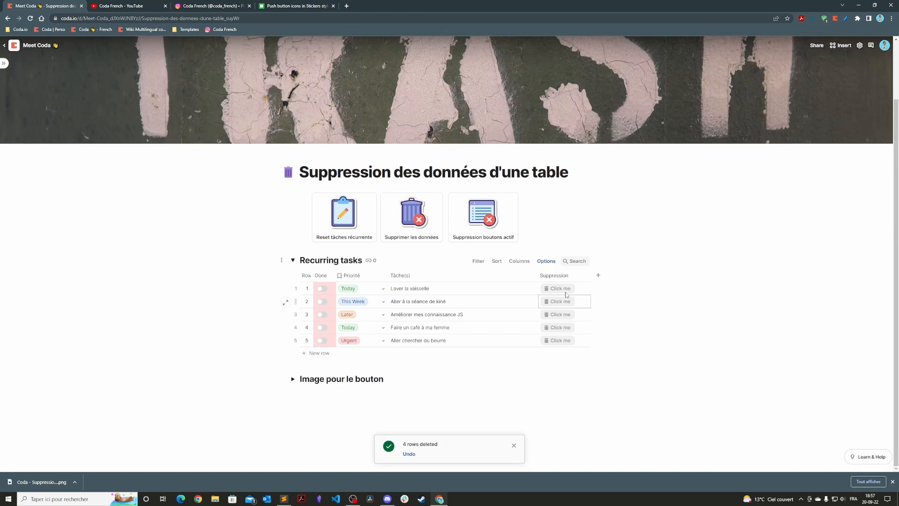
left_click(410, 454)
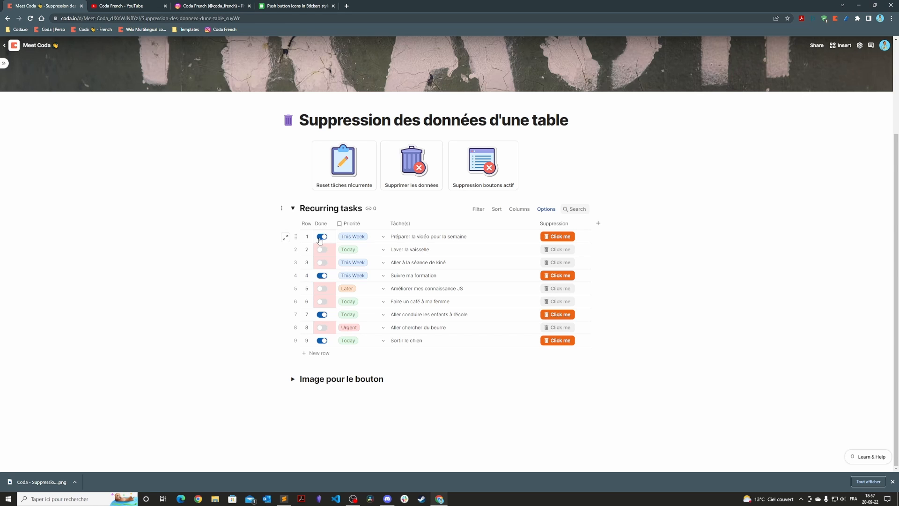
Reset all recurring tasks to not done and run the "Suppression boutons actif" button again.
left_click(557, 237)
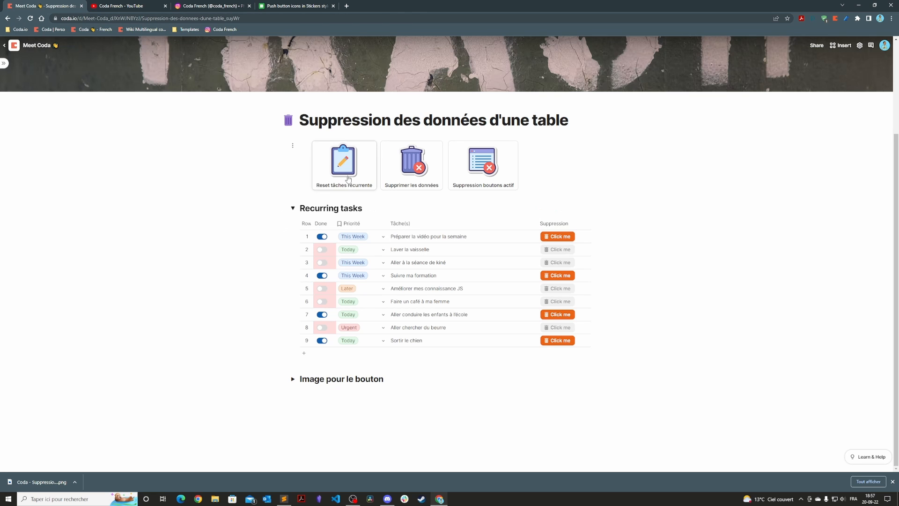
left_click(346, 161)
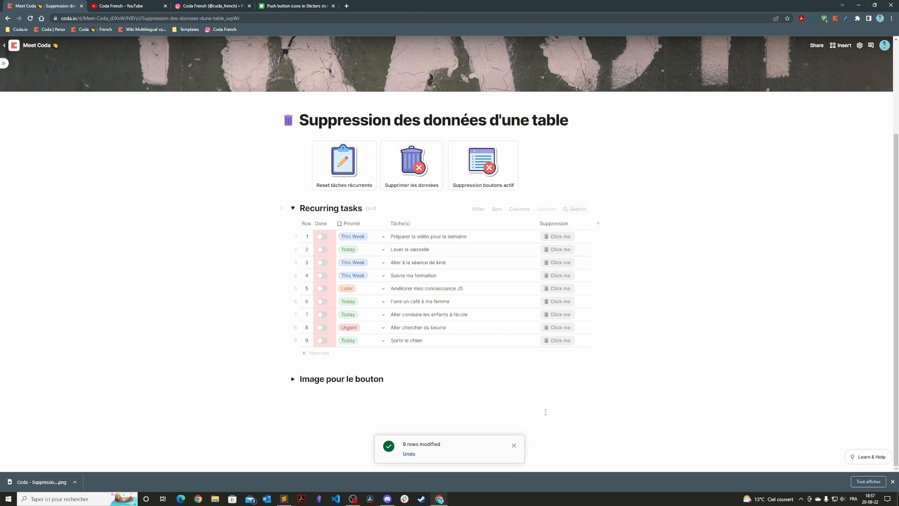
left_click(503, 179)
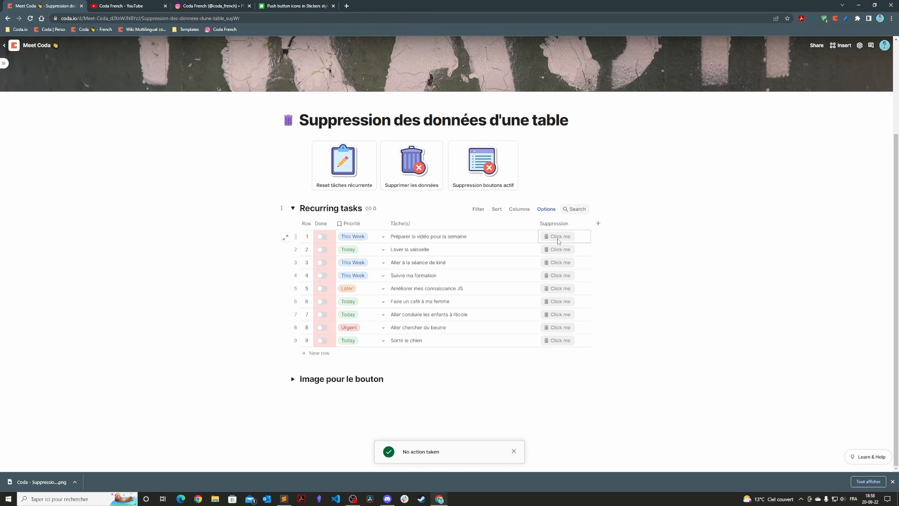
Mark the tasks in rows 1, 4, 6 and 8 of the Recurring tasks table as done.
left_click(322, 237)
left_click(328, 280)
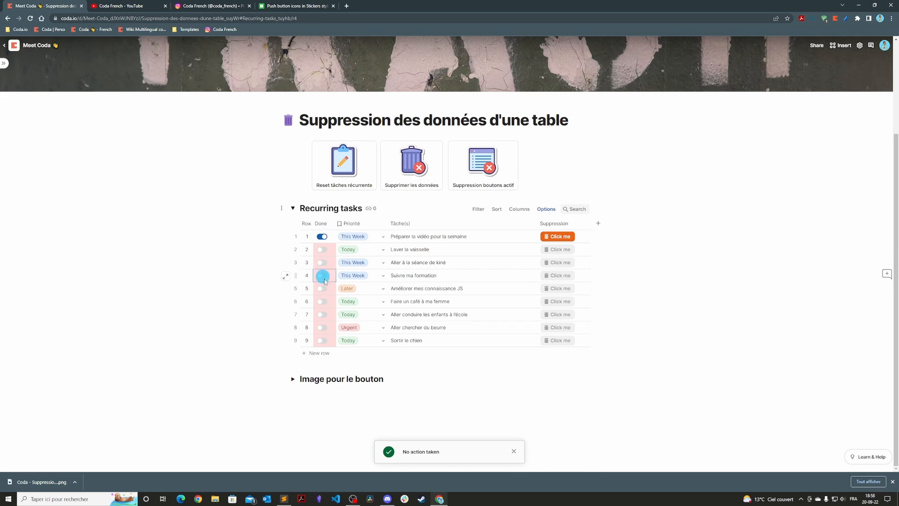
left_click(323, 302)
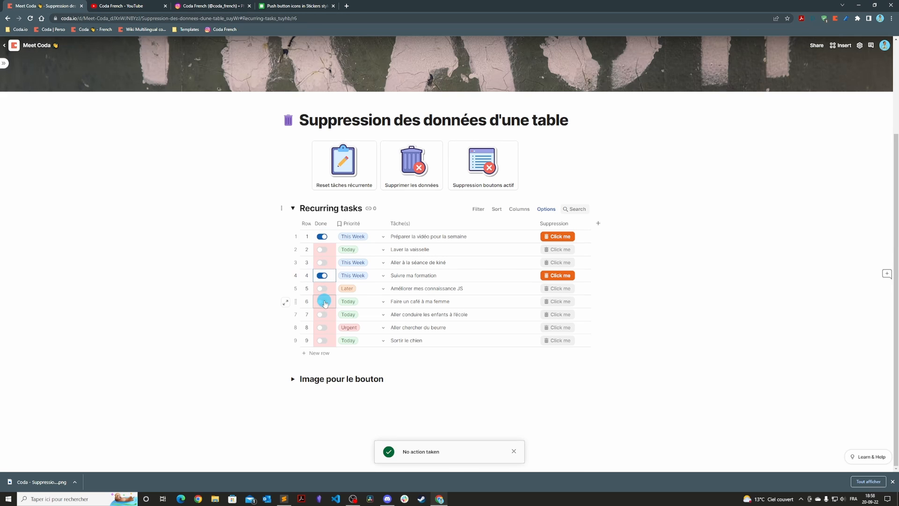
left_click(324, 327)
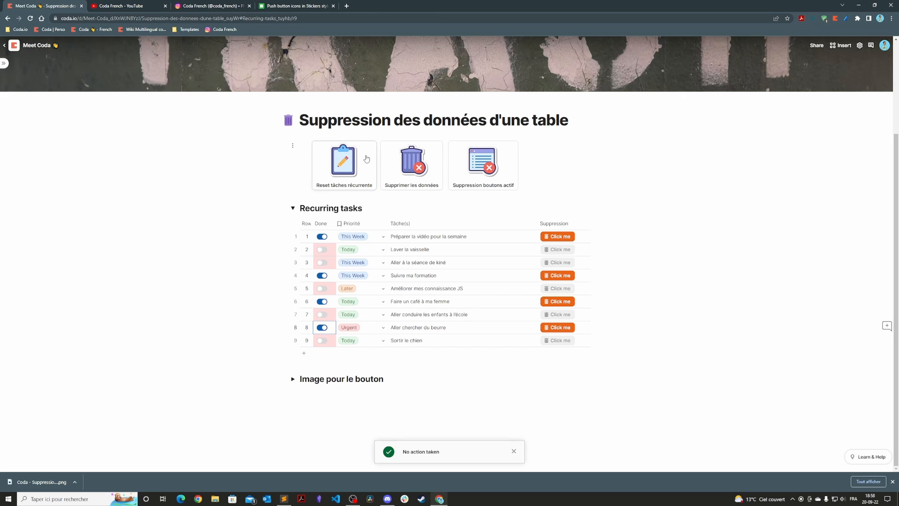
Format the line holding the three buttons above the Recurring tasks table as a code block and dismiss the notification.
left_click(293, 145)
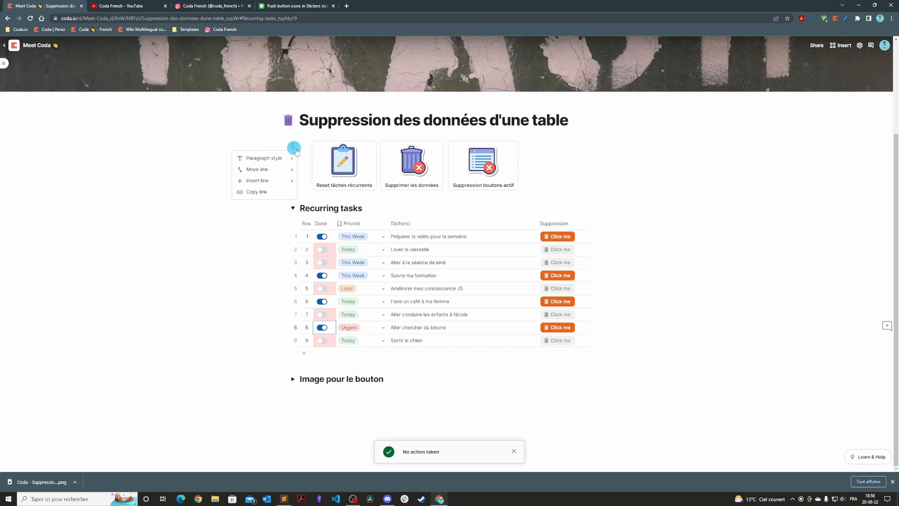
mouse_move(275, 160)
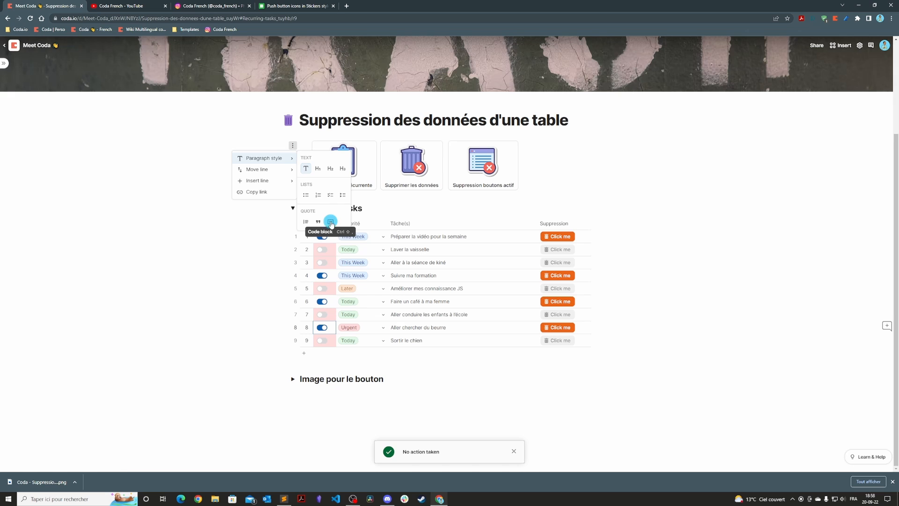
left_click(330, 223)
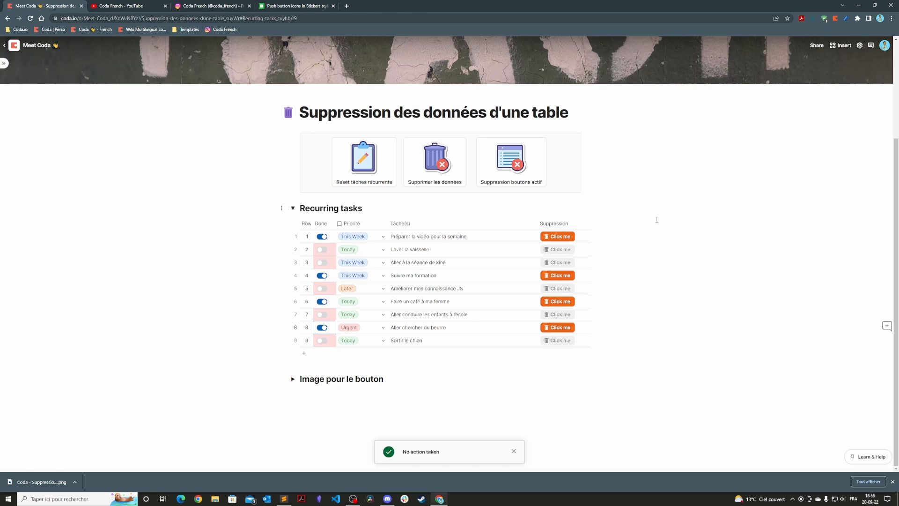
left_click(514, 451)
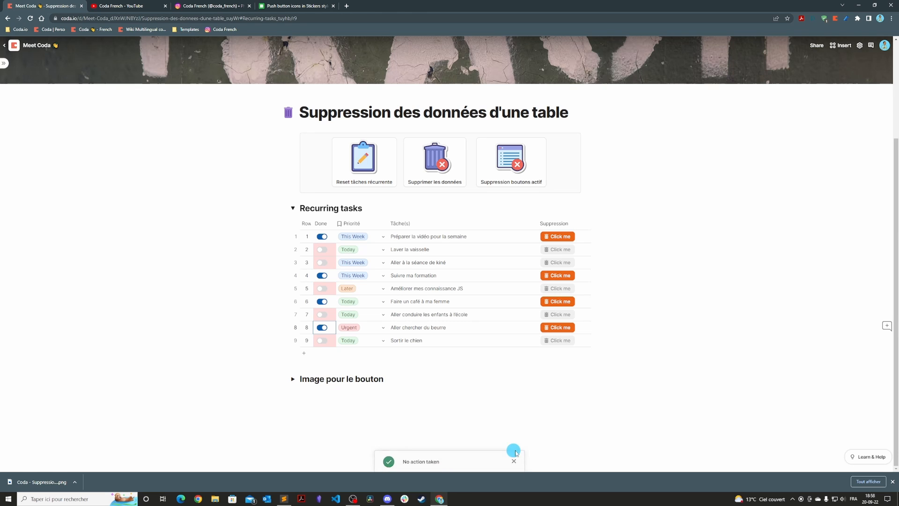